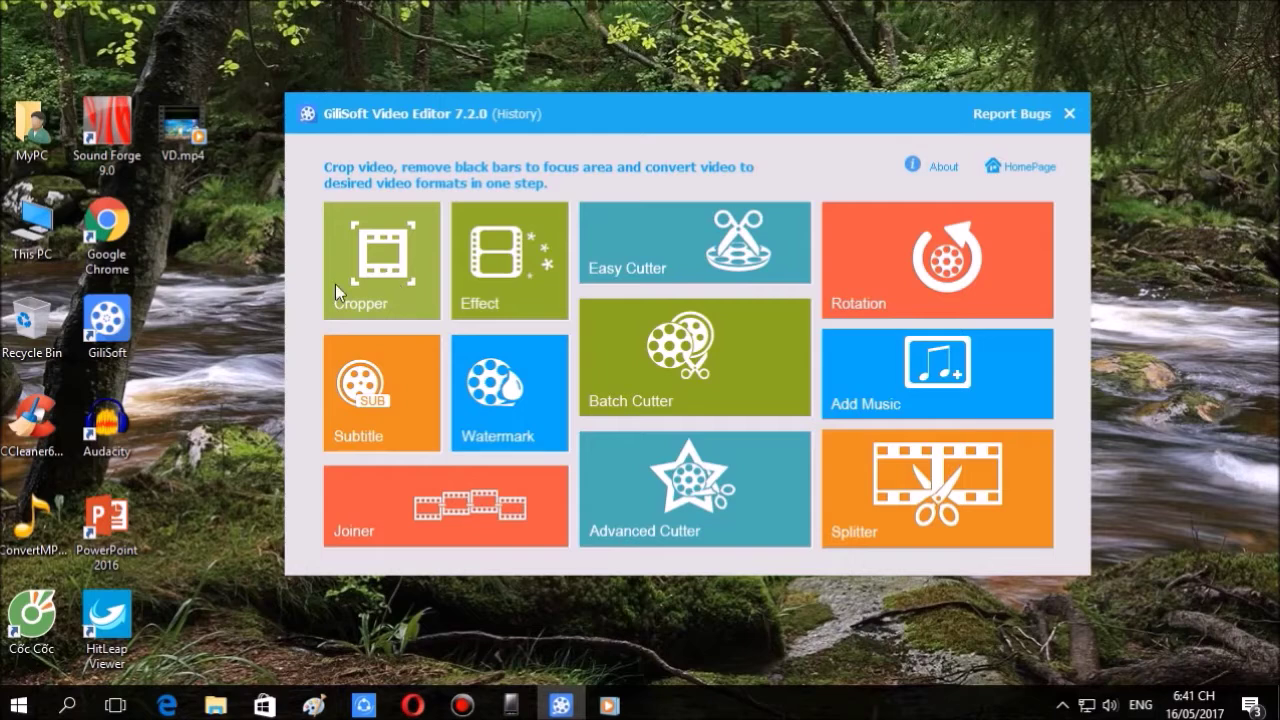
- Select VD.mp4 on the Desktop, preview it, then close the preview player
left_click(206, 143)
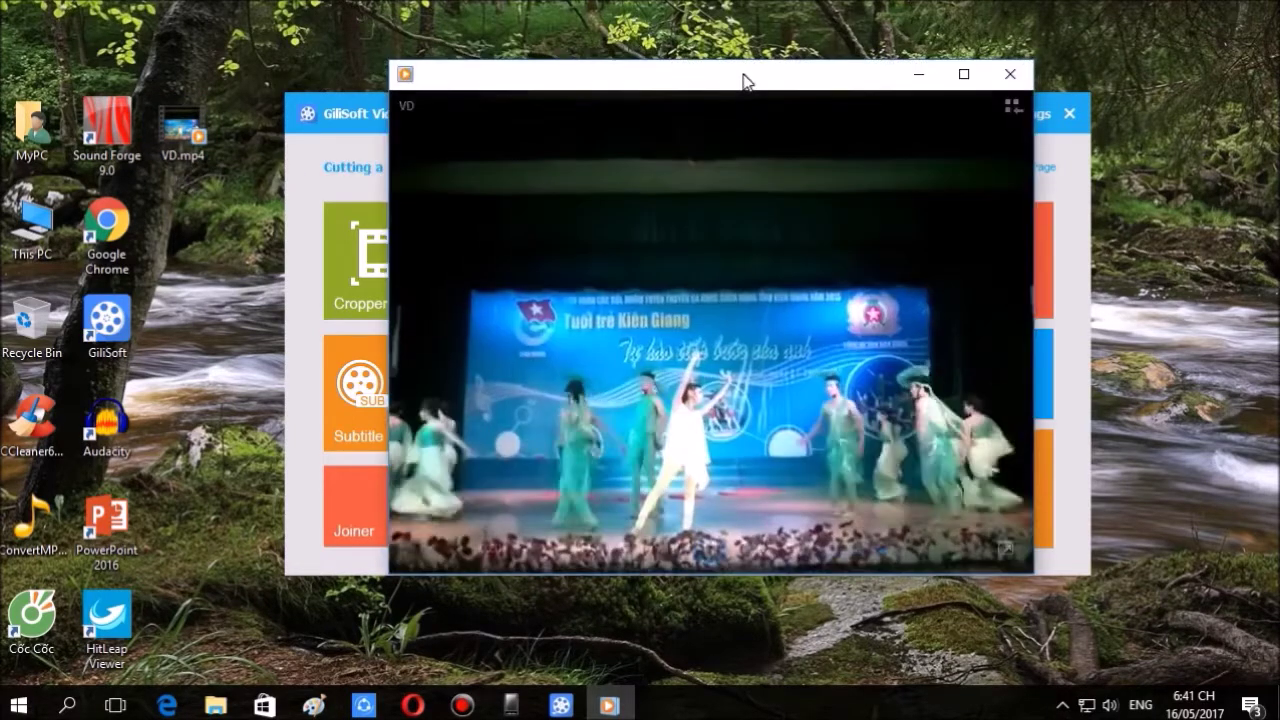
left_click_drag(743, 80, 729, 81)
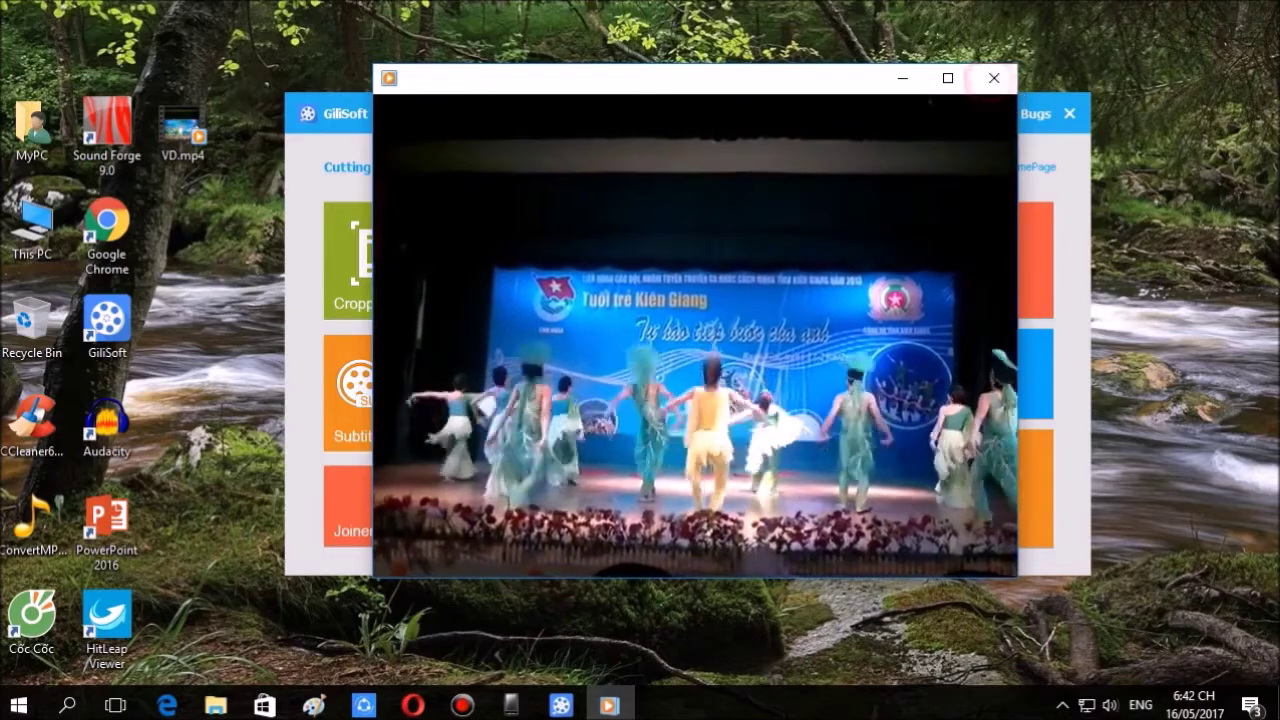
left_click(991, 84)
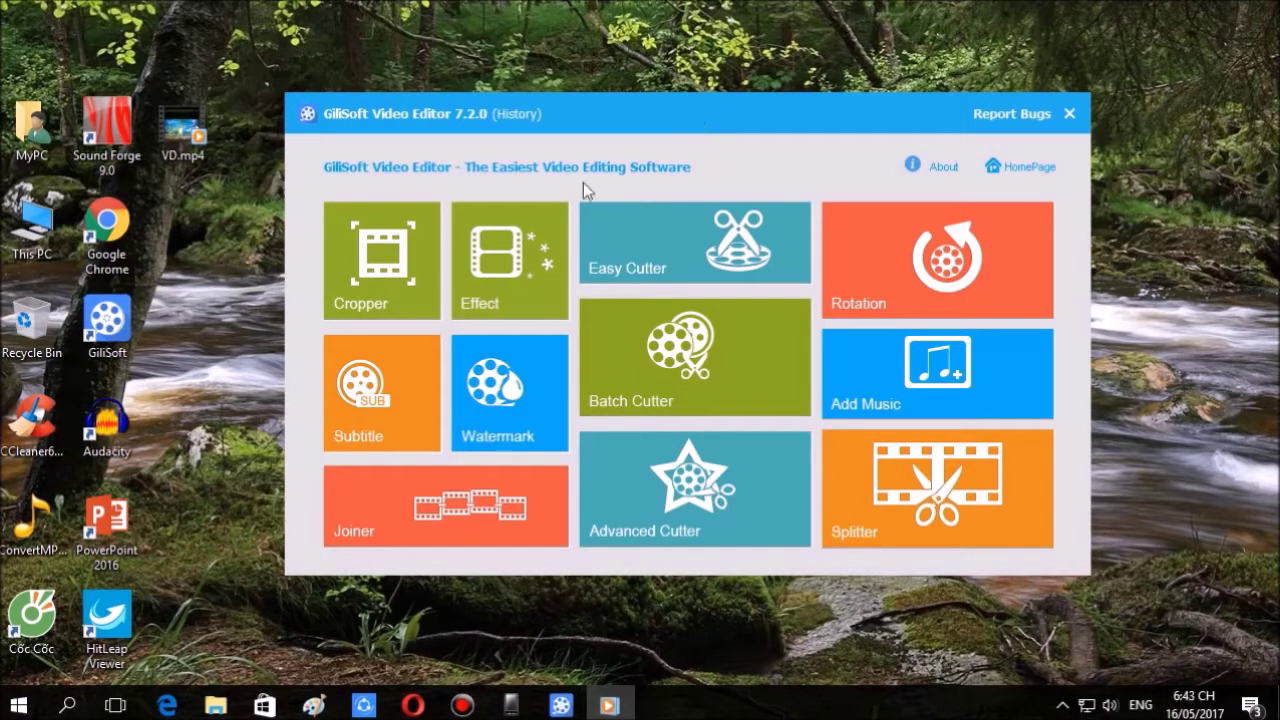
- Load VD.mp4 from the Desktop into the Video Cropper
left_click(380, 248)
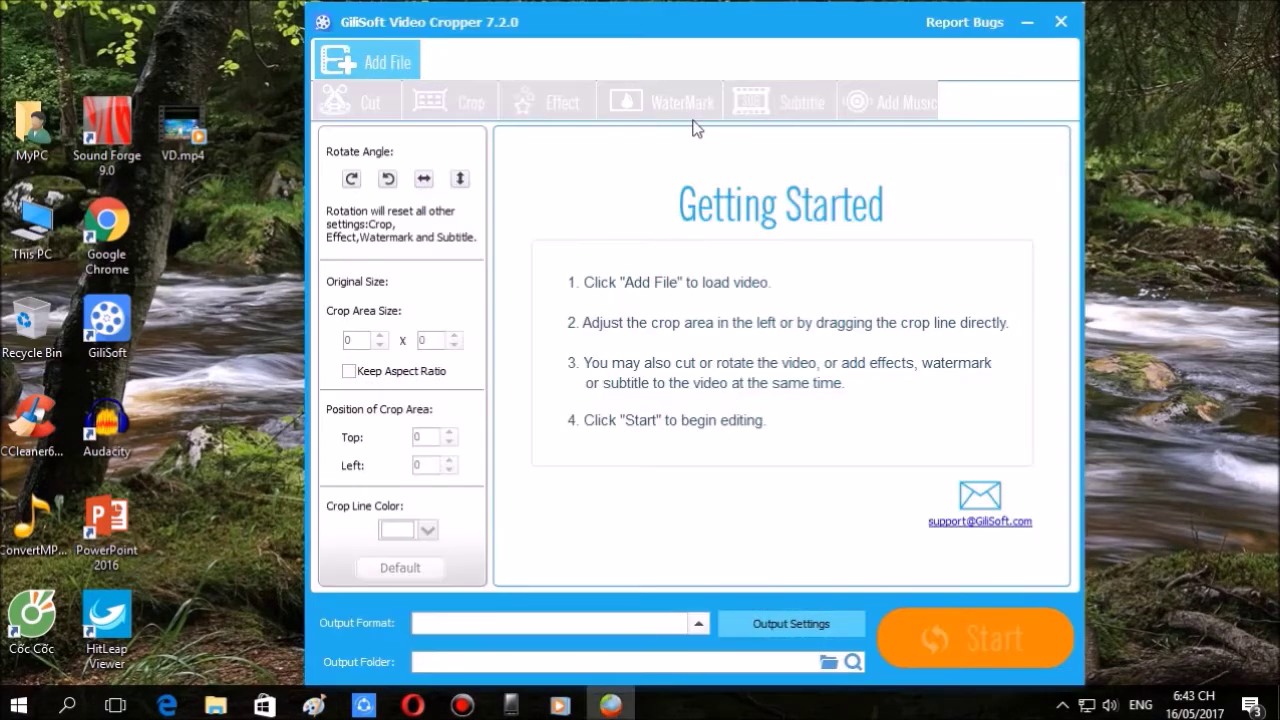
left_click(388, 66)
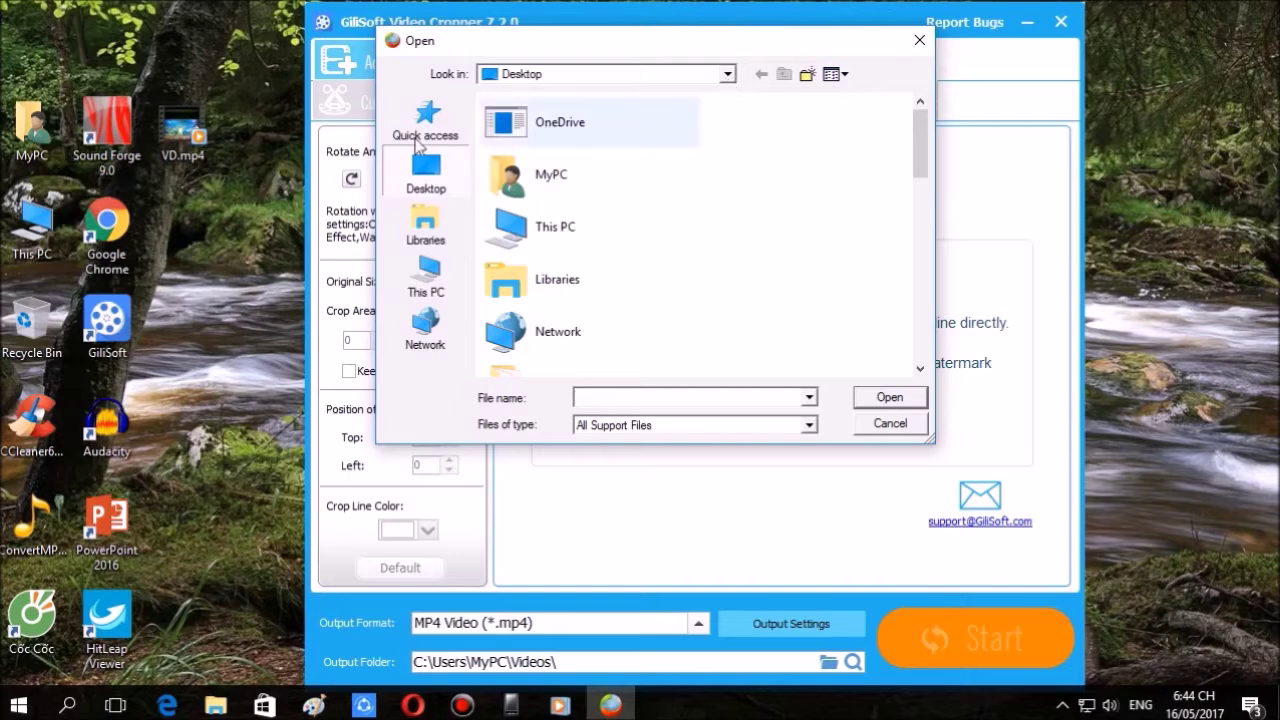
left_click(425, 172)
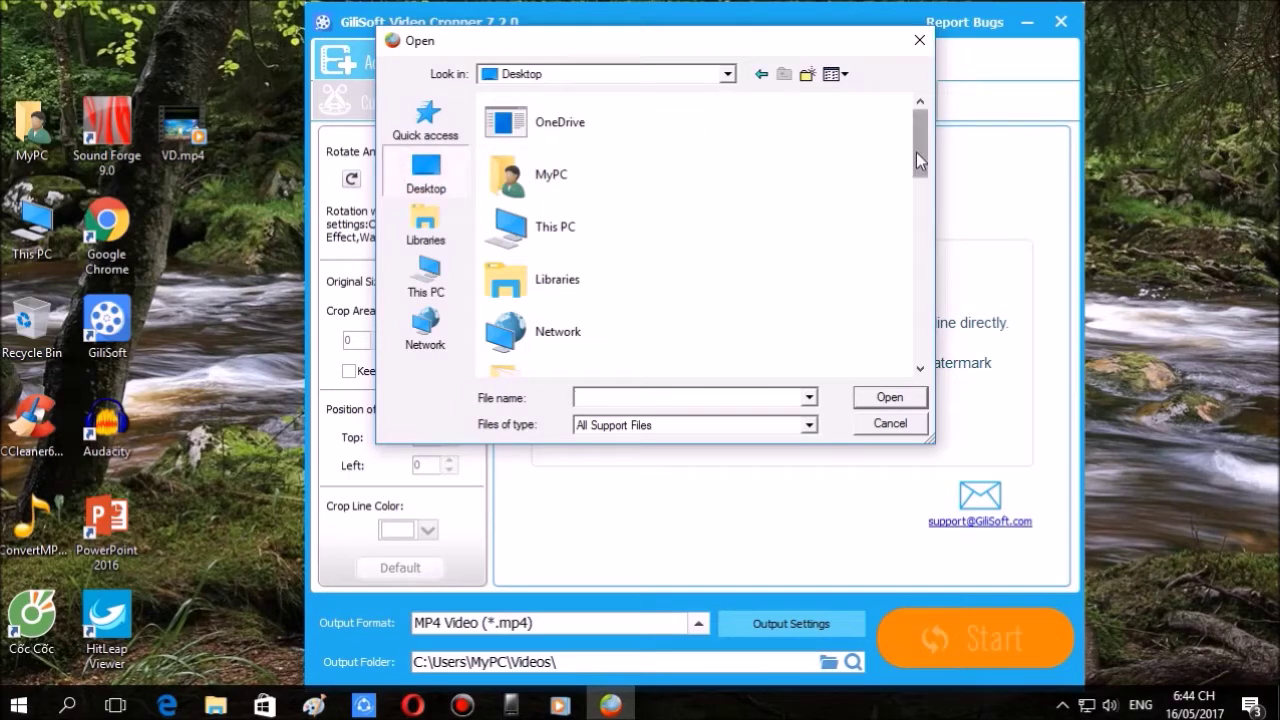
left_click_drag(919, 145, 917, 333)
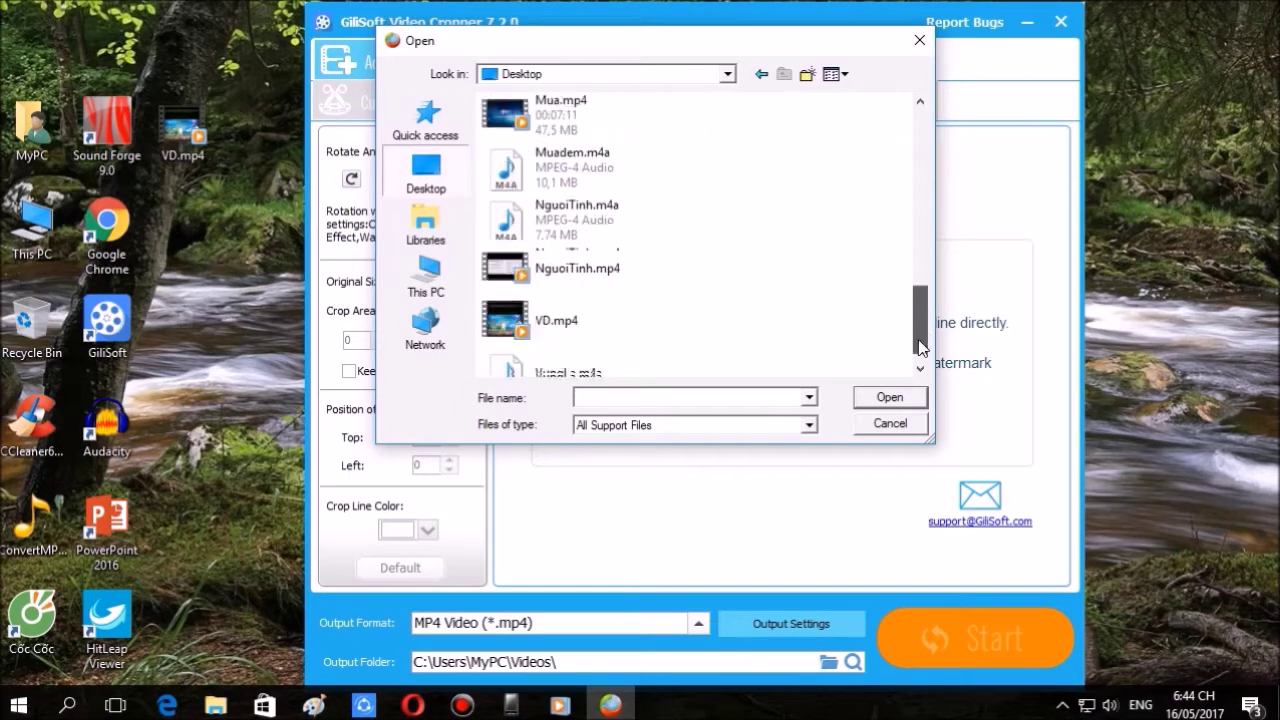
left_click(560, 298)
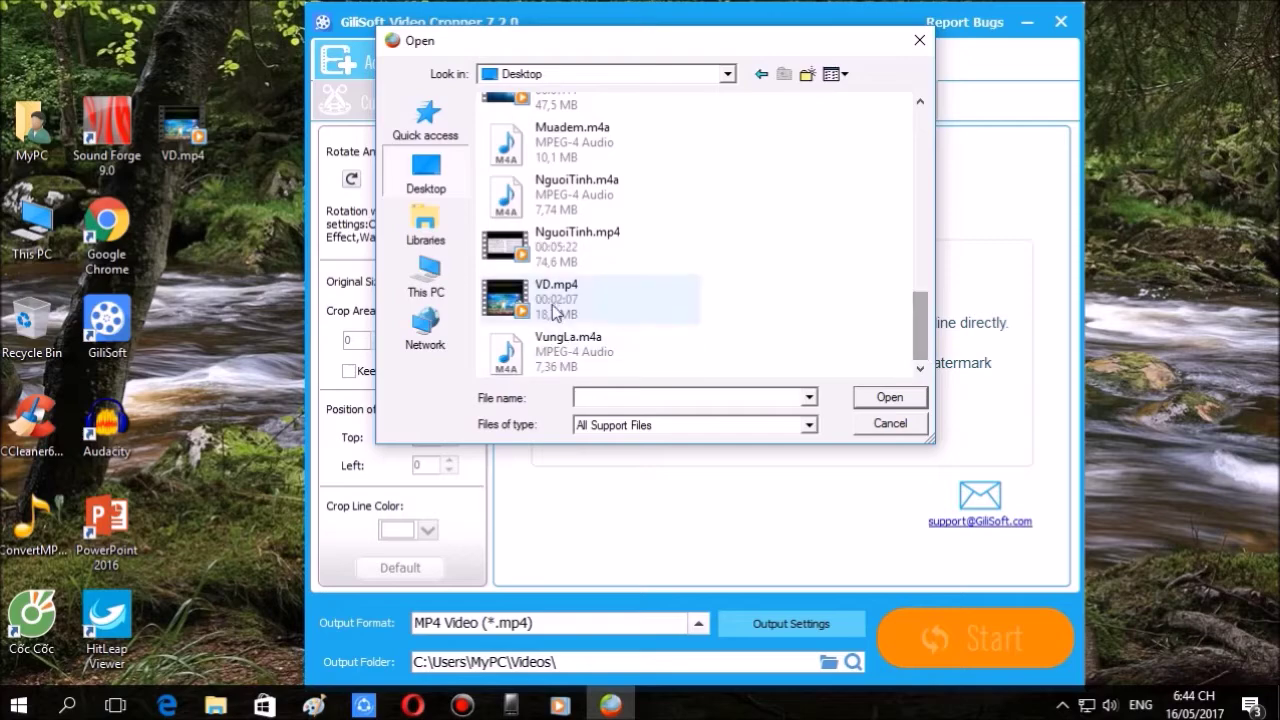
left_click(889, 399)
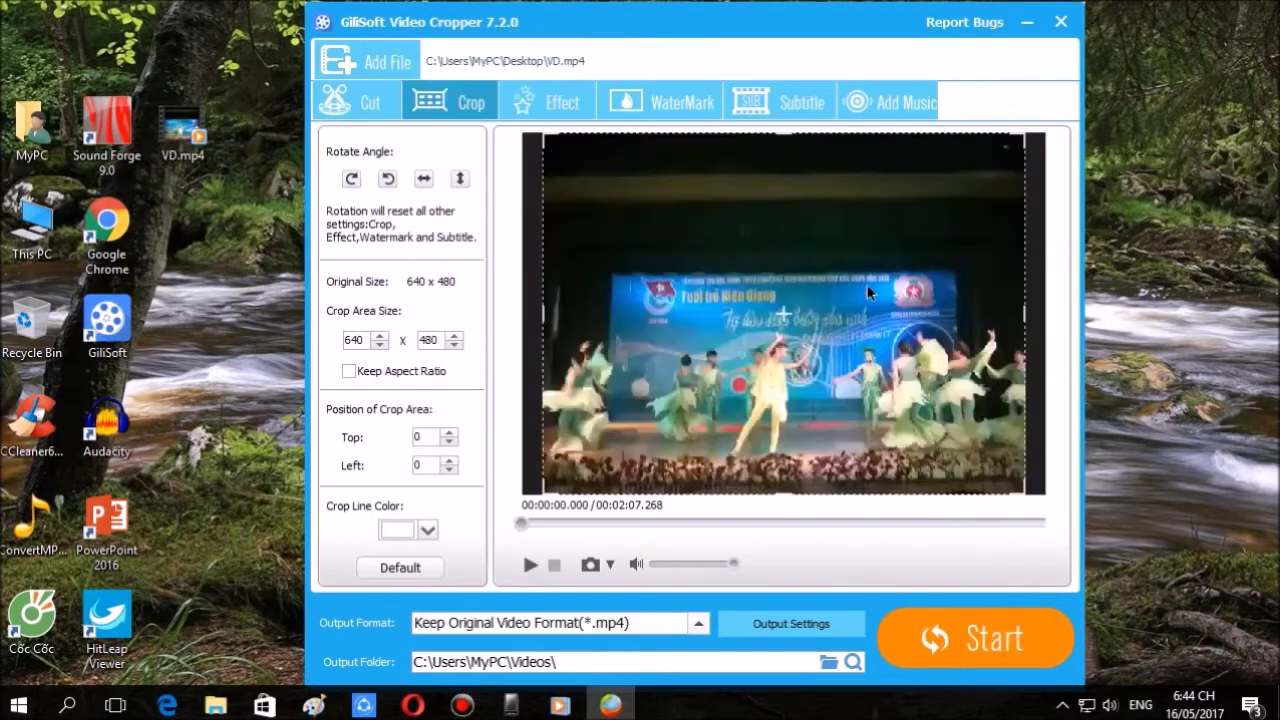
- Trim the top, bottom and left borders to a 615×284 crop at top 167, left 25
left_click_drag(521, 523, 556, 523)
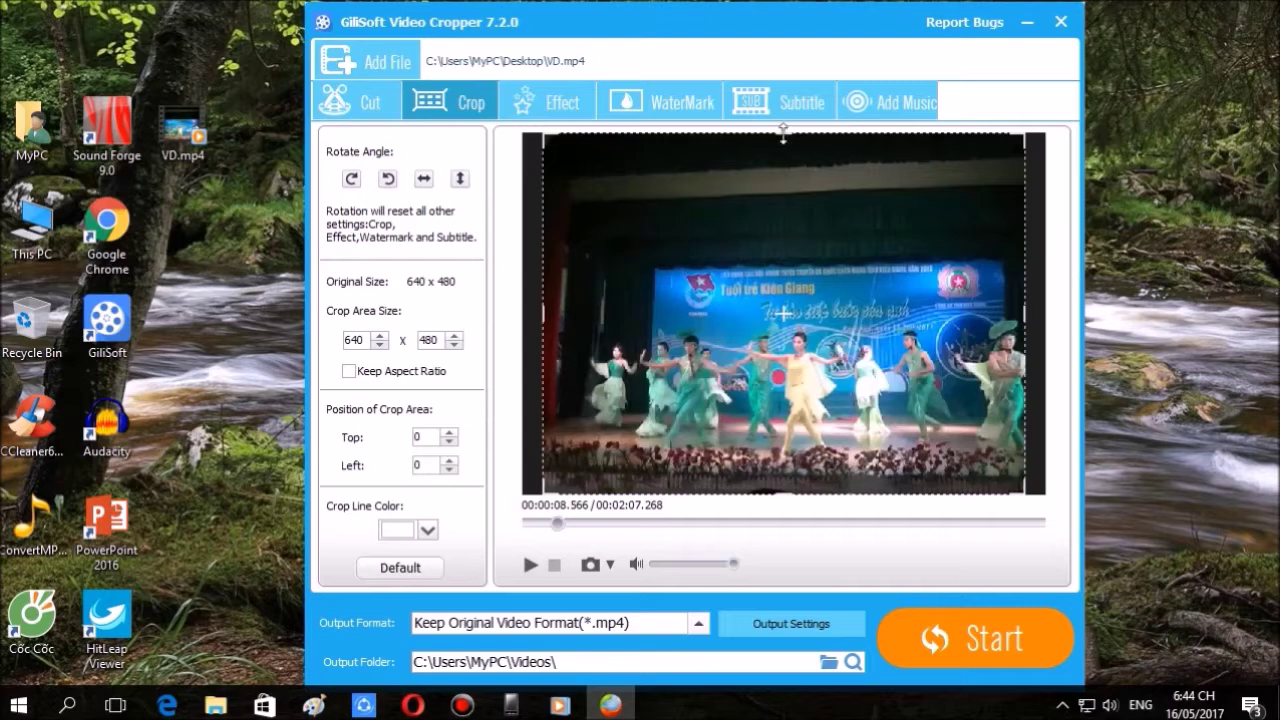
left_click_drag(783, 134, 775, 264)
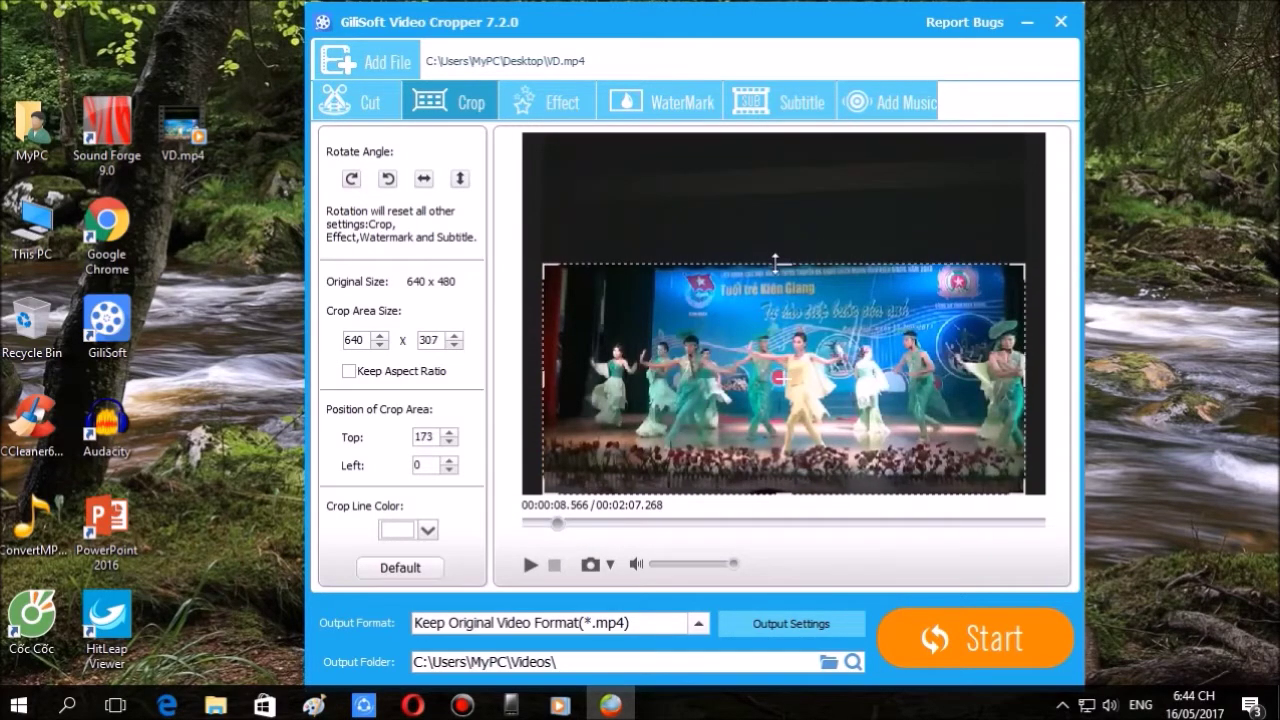
left_click_drag(775, 264, 778, 259)
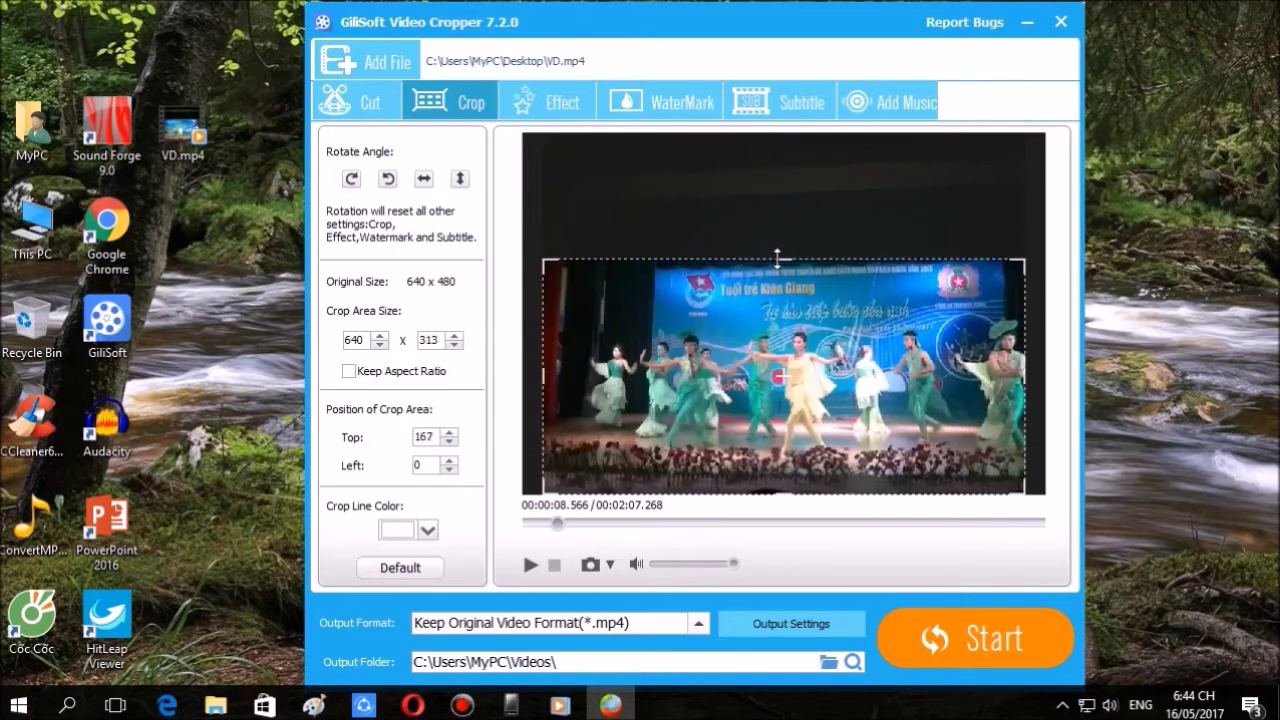
left_click(779, 490)
left_click_drag(784, 482, 787, 470)
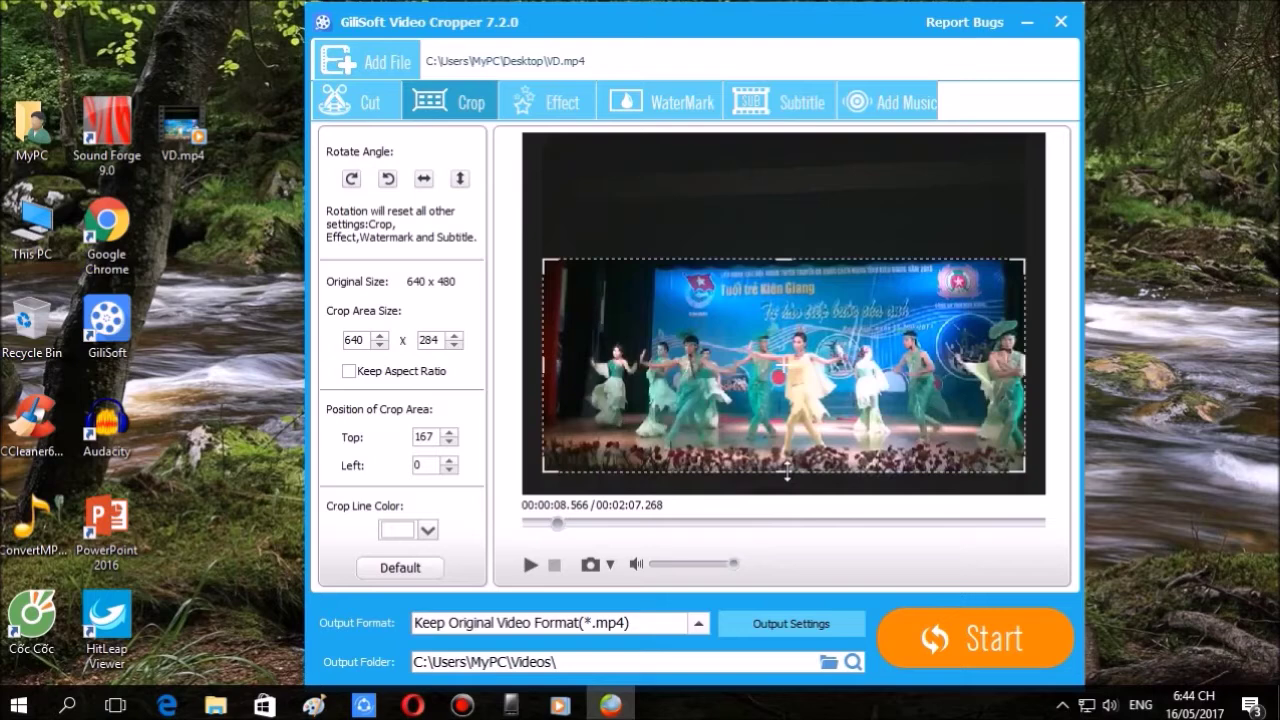
left_click_drag(543, 367, 563, 367)
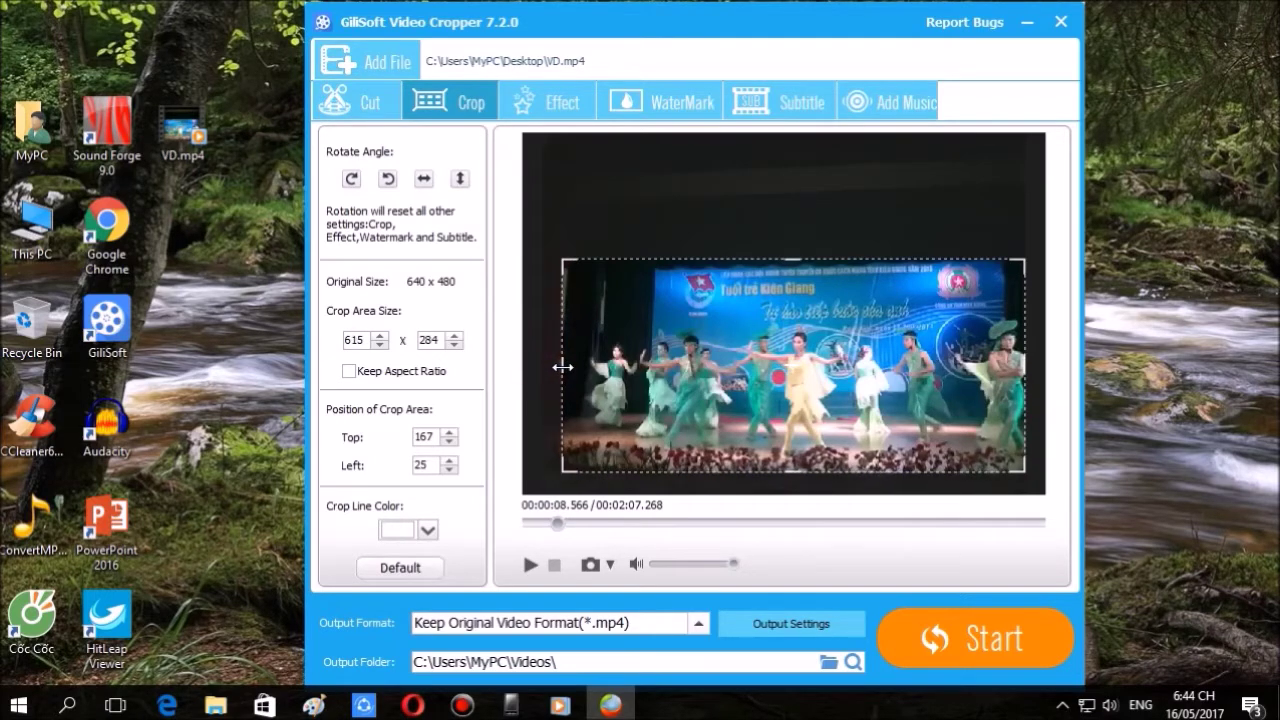
left_click(827, 563)
- Keep the original video format in Output Settings
left_click(771, 623)
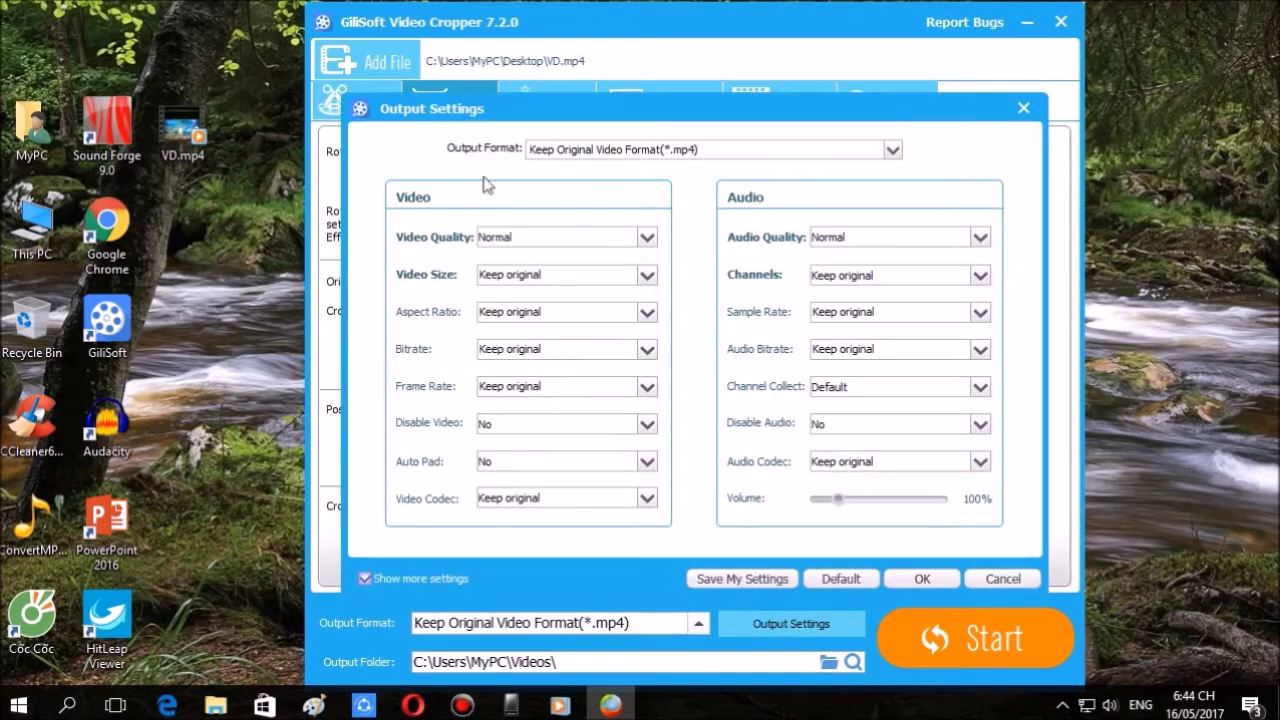
left_click_drag(788, 113, 810, 89)
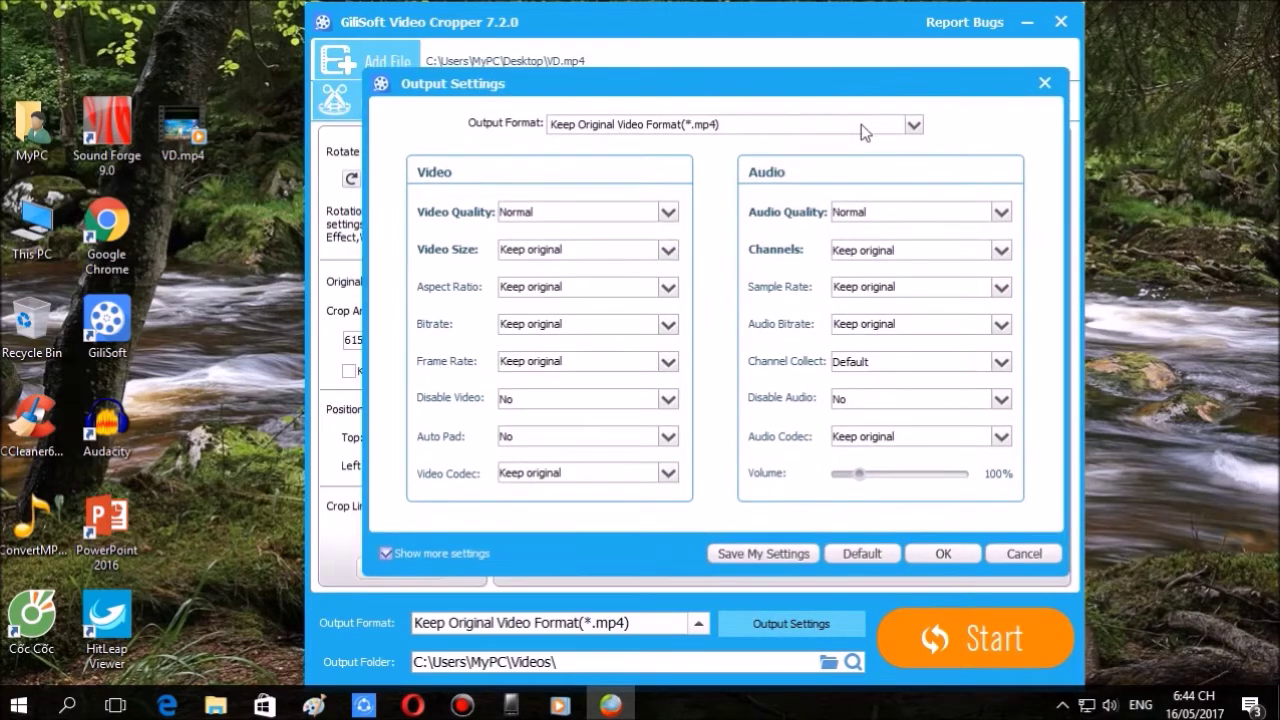
left_click(950, 559)
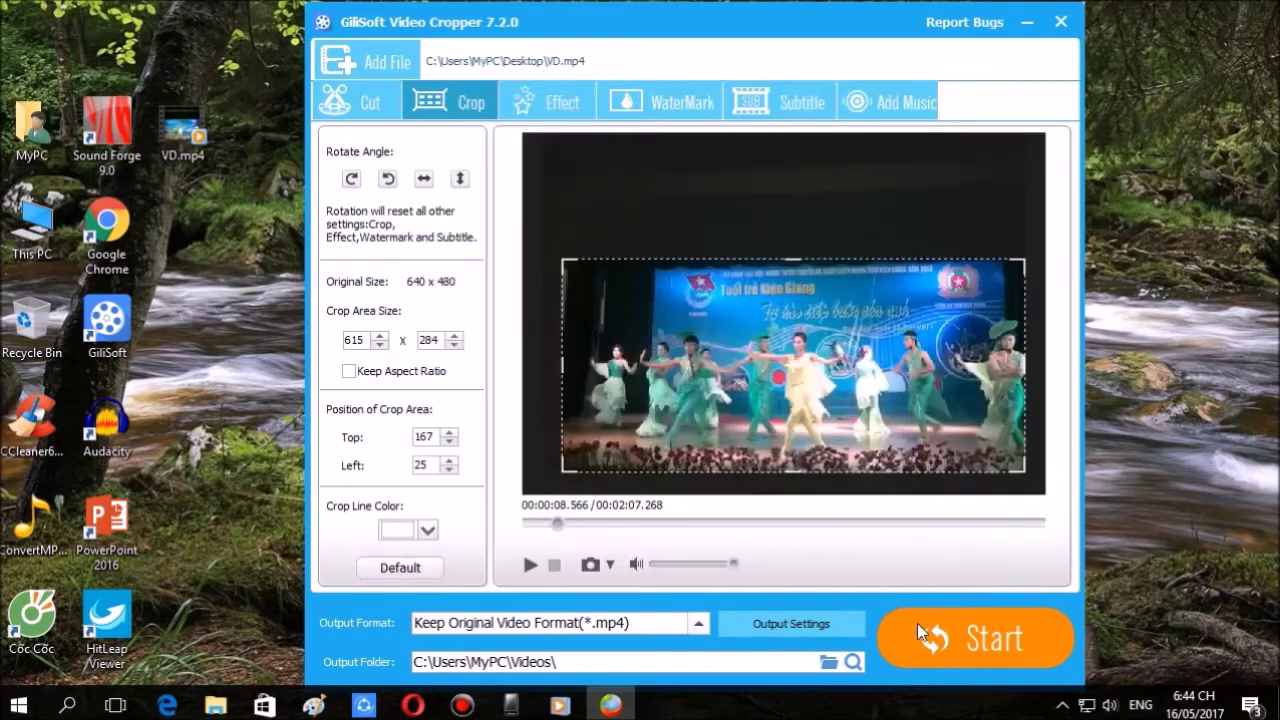
- Set the output folder to the Desktop
left_click(829, 664)
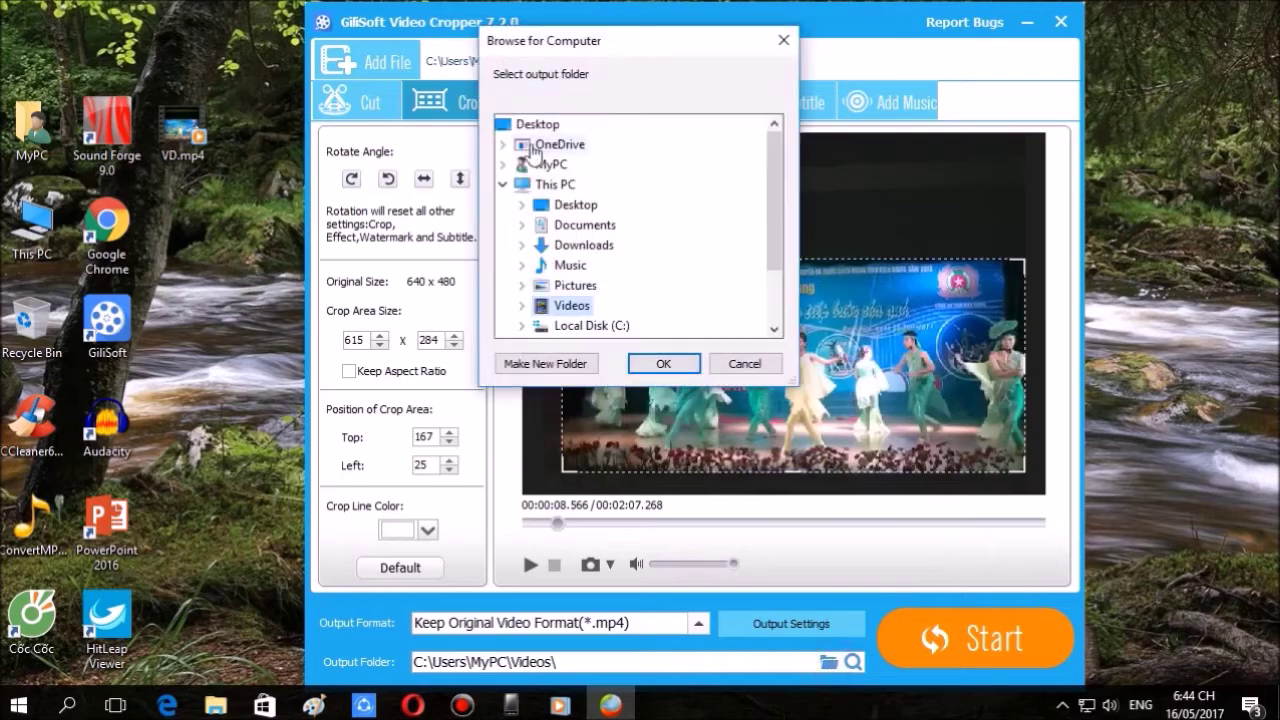
left_click(537, 125)
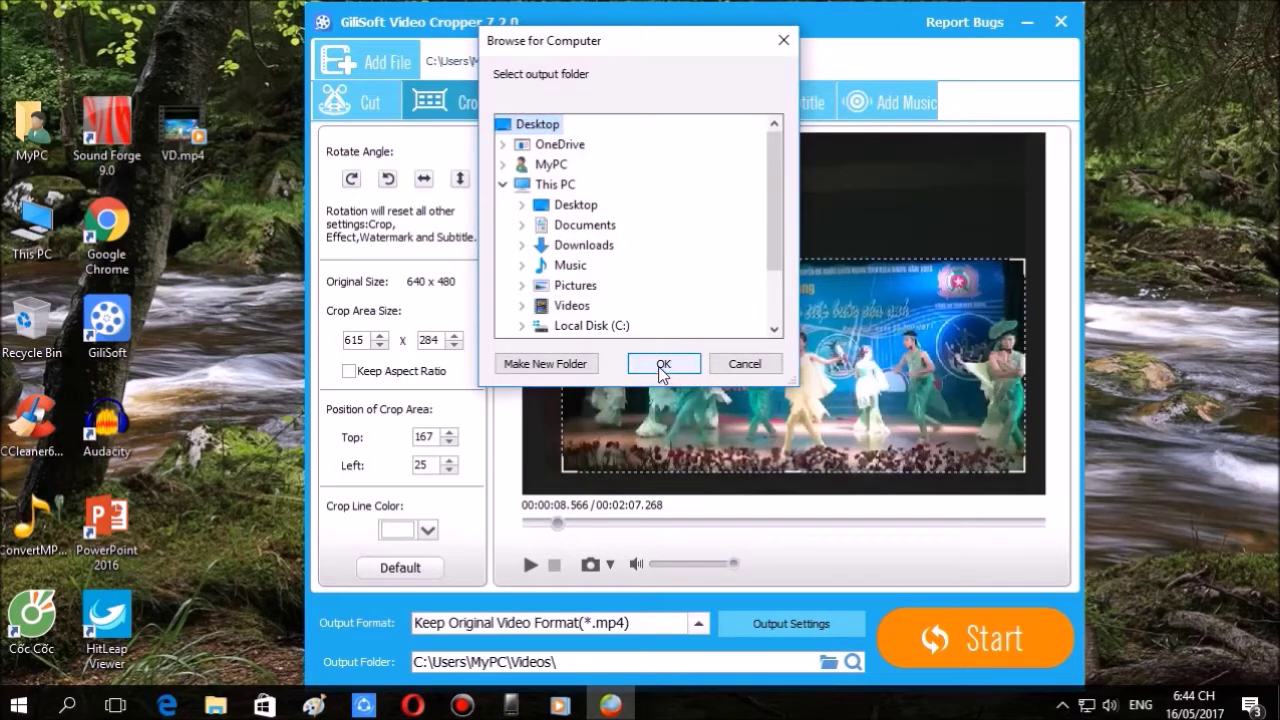
left_click(662, 364)
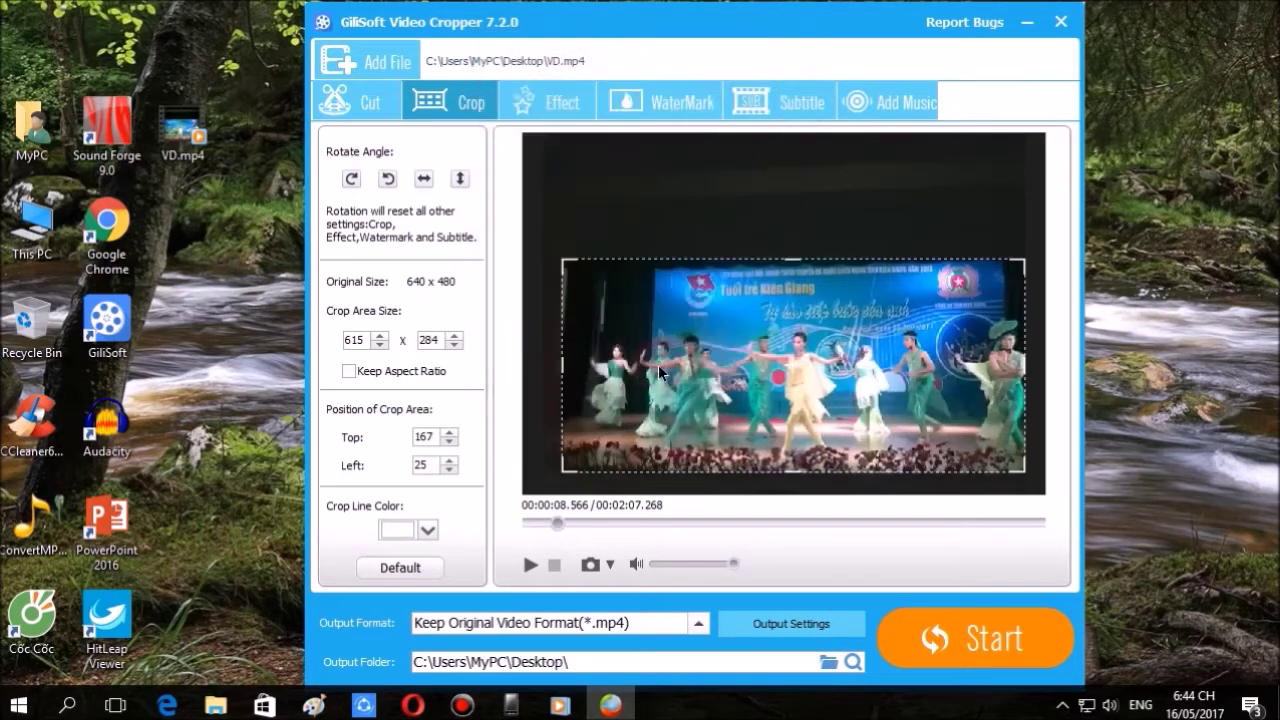
- Export the cropped video as VD(1).mp4 and dismiss the success message
left_click(953, 643)
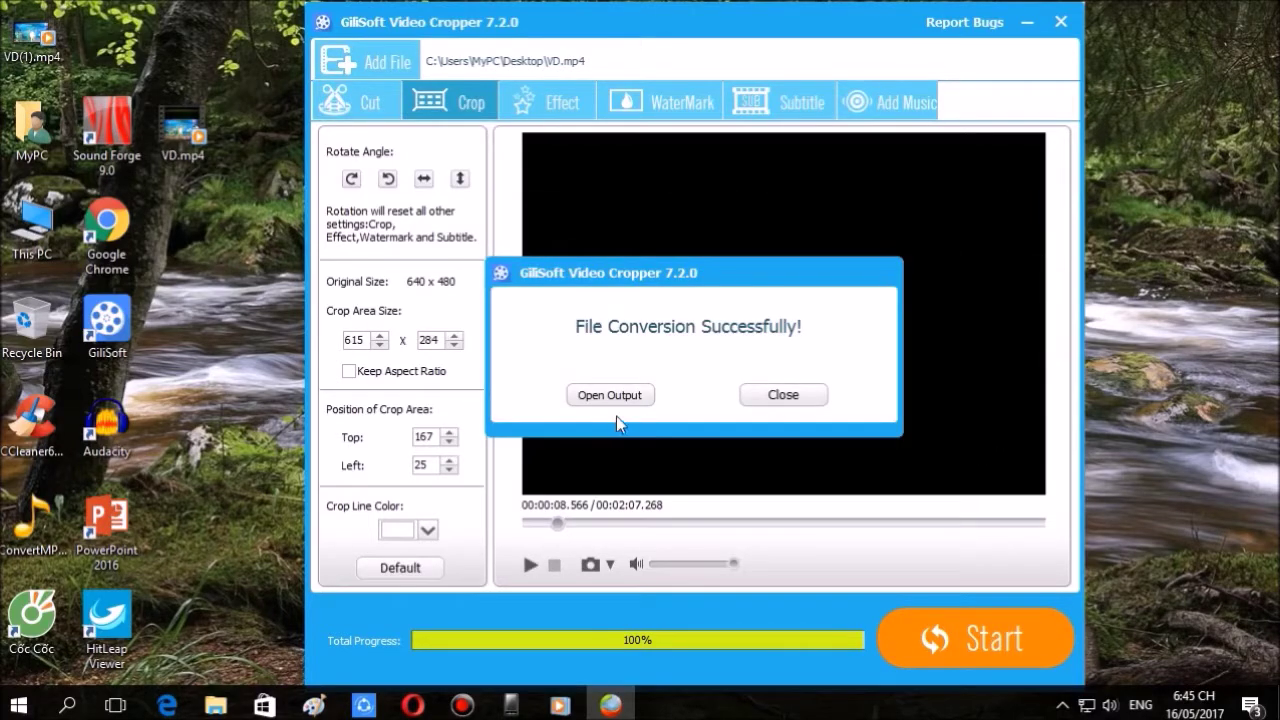
left_click(624, 396)
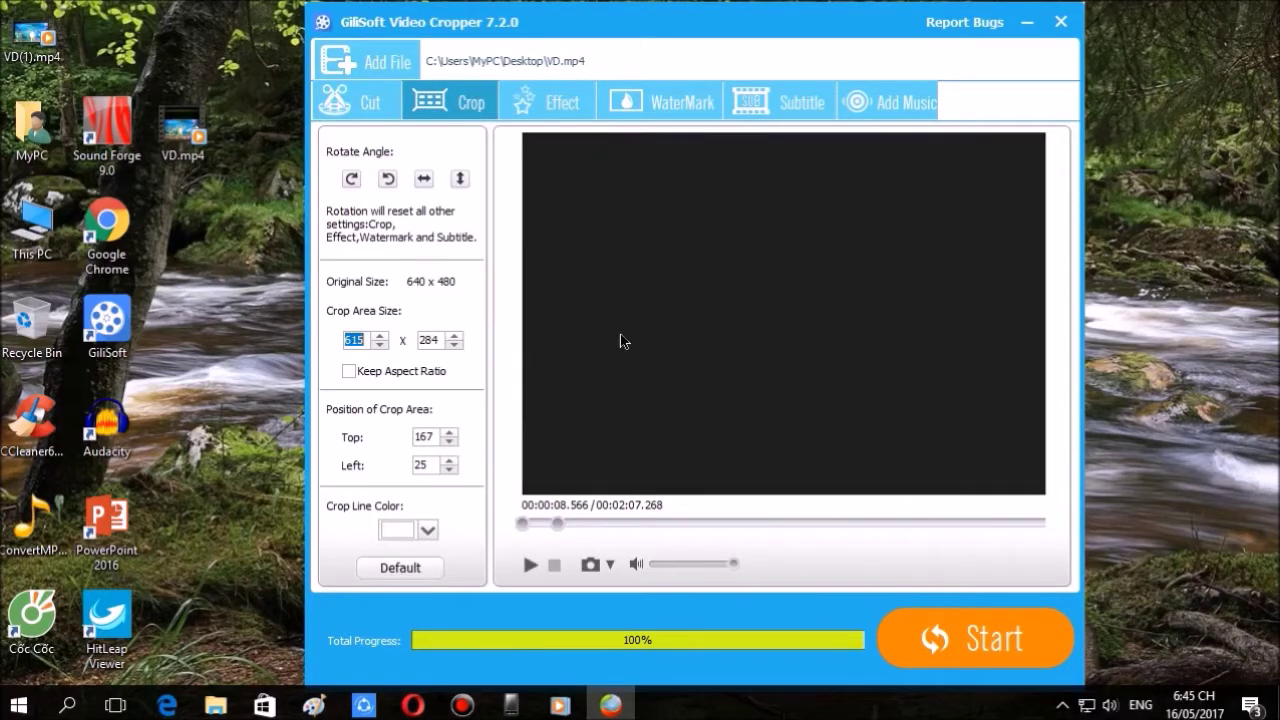